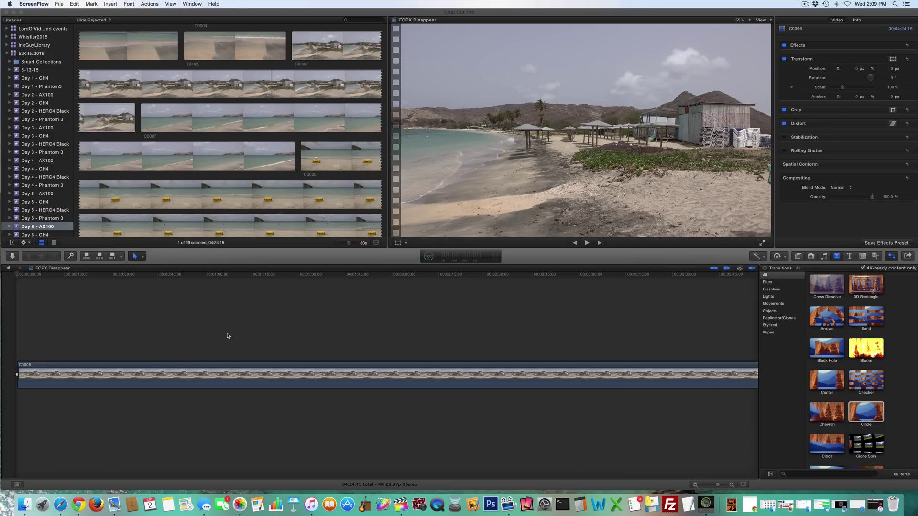
# Mute the computer's sound and make the FCPX Disappear project in Final Cut Pro active.
pyautogui.press('XF86AudioMute')
pyautogui.click(204, 328)
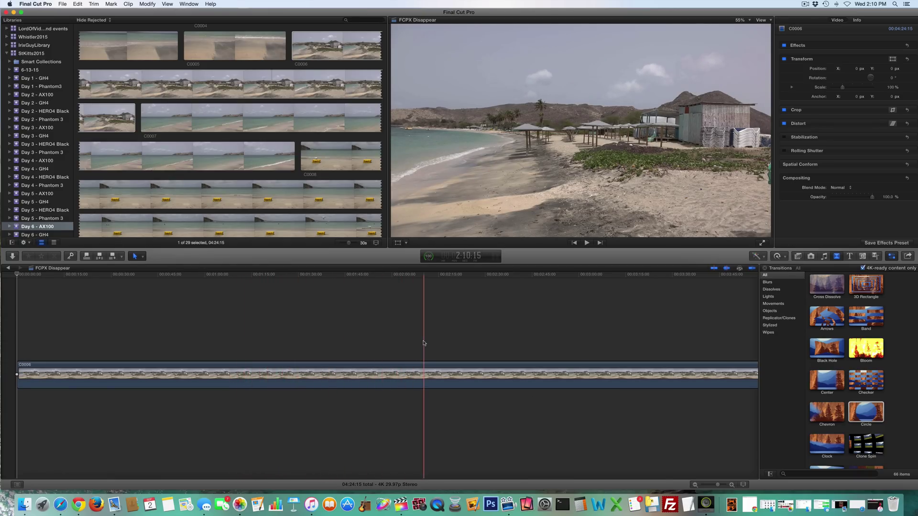
# Scroll the timeline to around 3:06, where the man walks along the shoreline.
pyautogui.hscroll(3, 422, 343)
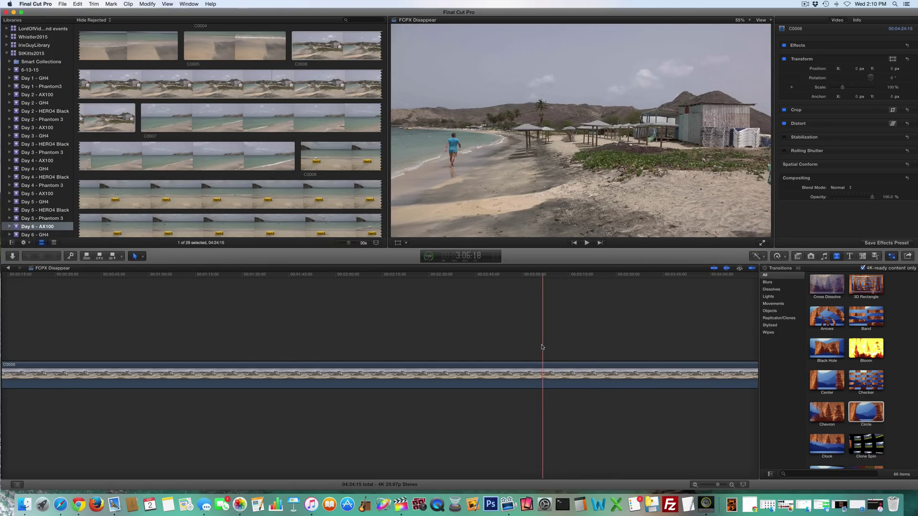
# Blade beach clip C0006 at 3:06:12 using Trim > Blade.
pyautogui.click(543, 369)
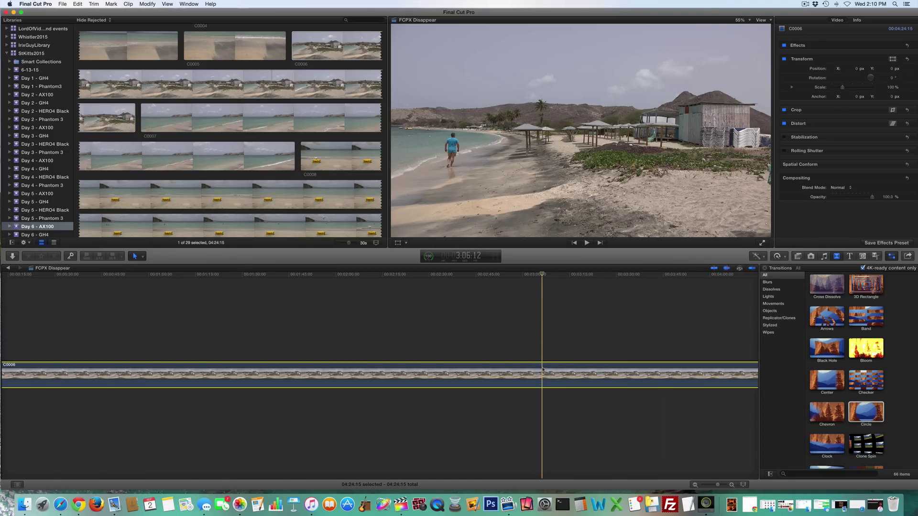
pyautogui.click(79, 3)
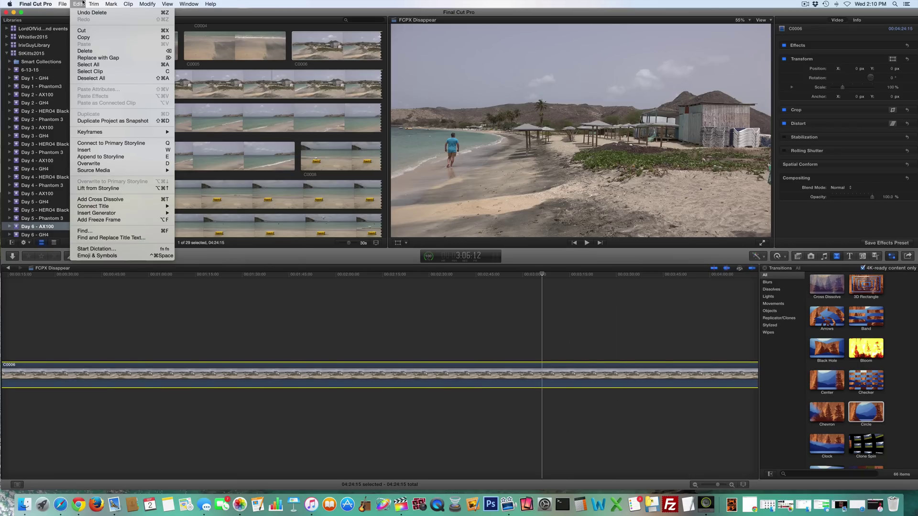
pyautogui.click(100, 12)
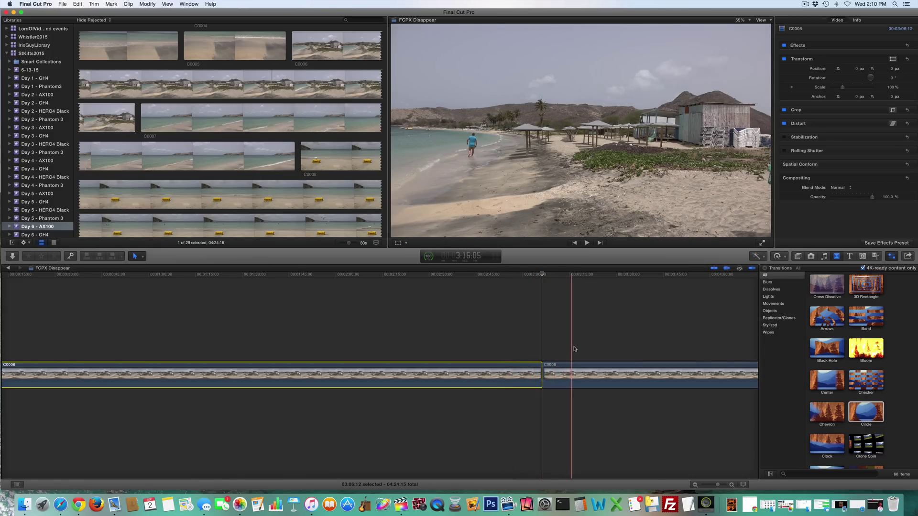
# Play past the 3:06:12 cut to check it, then select the second piece.
pyautogui.click(542, 348)
pyautogui.press('cmd+4')
pyautogui.click(587, 243)
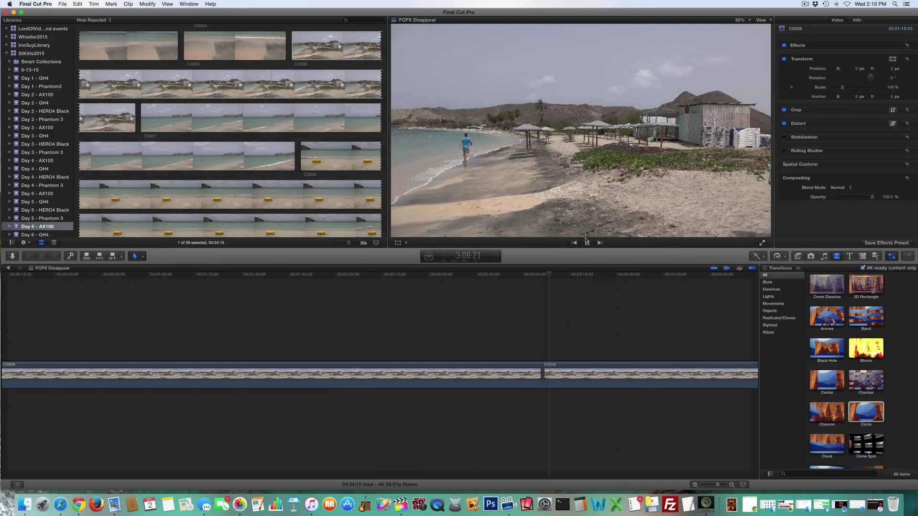
pyautogui.click(586, 242)
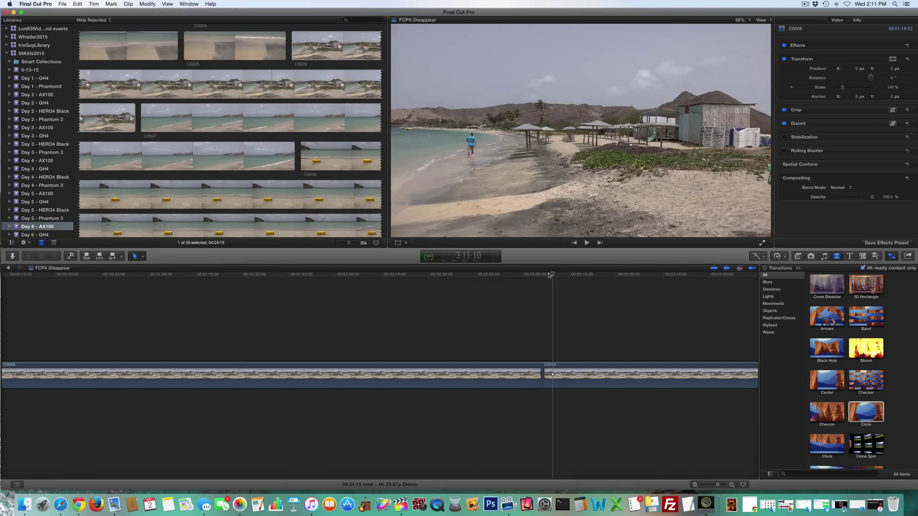
pyautogui.click(543, 276)
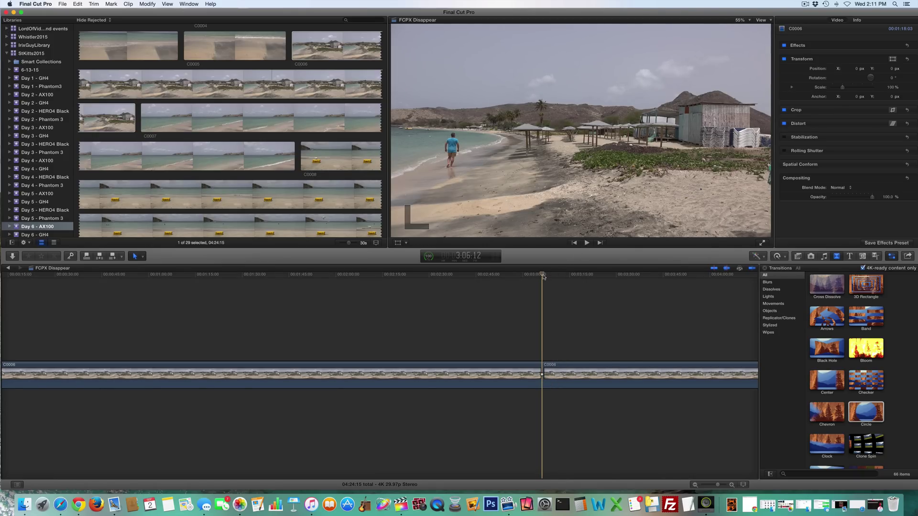
pyautogui.click(577, 370)
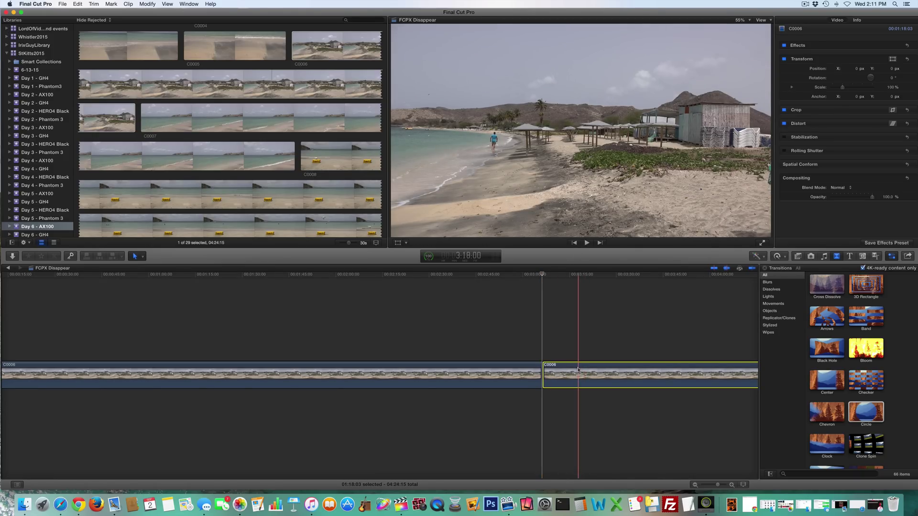
# Delete the piece after 3:06:12 and turn off skimming.
pyautogui.press('Delete')
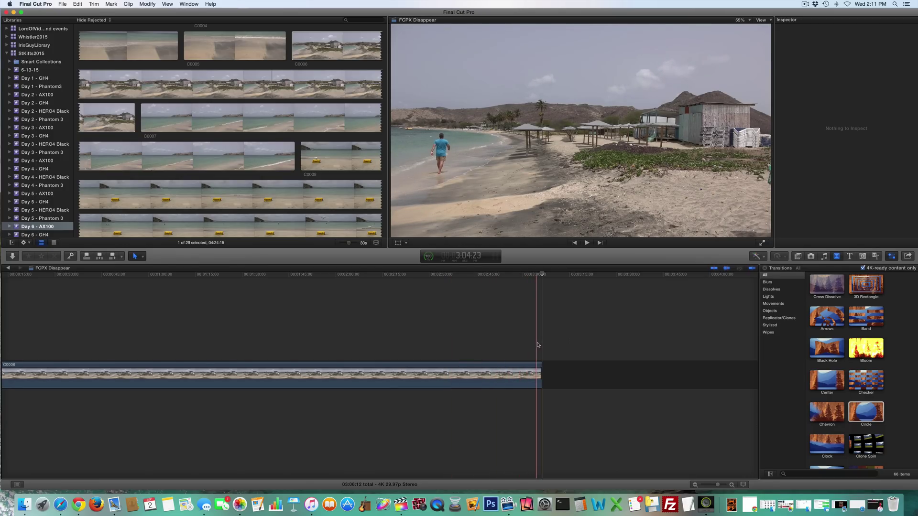
pyautogui.press('s')
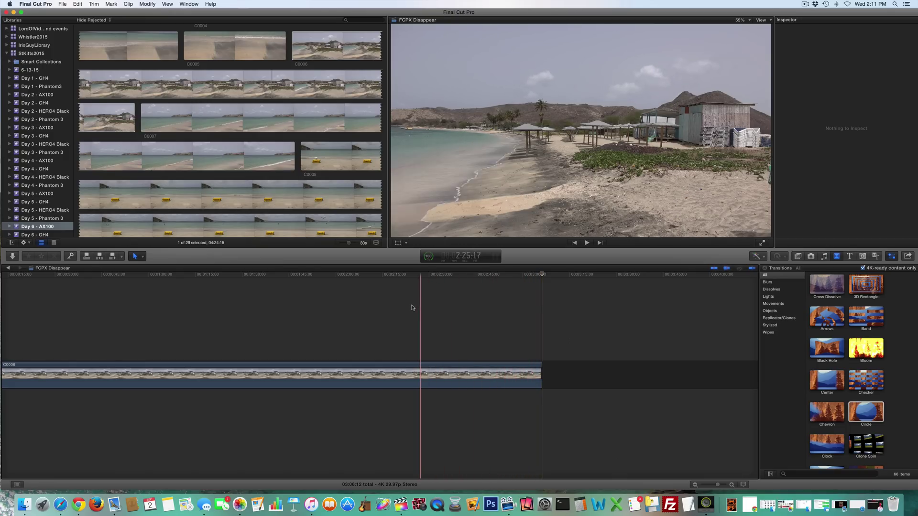
# Blade the beach clip at 2:21:23, then deselect it.
pyautogui.click(402, 367)
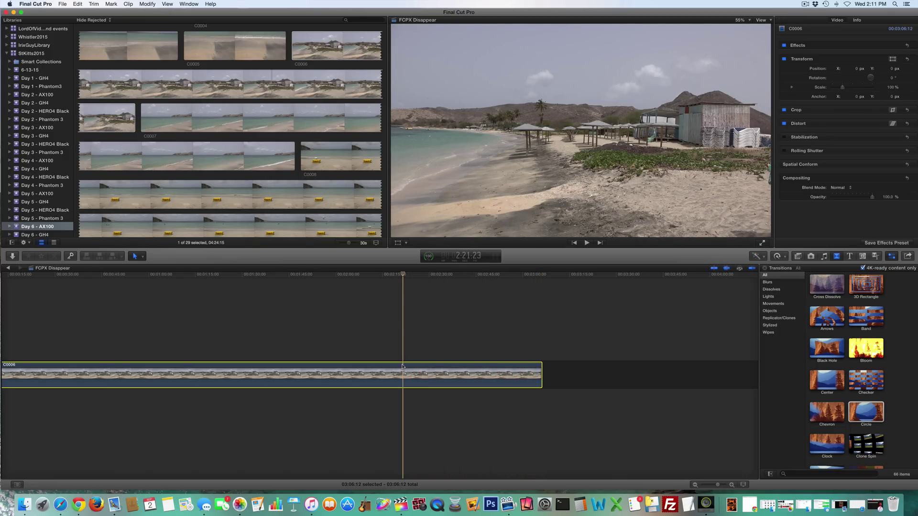
pyautogui.click(94, 4)
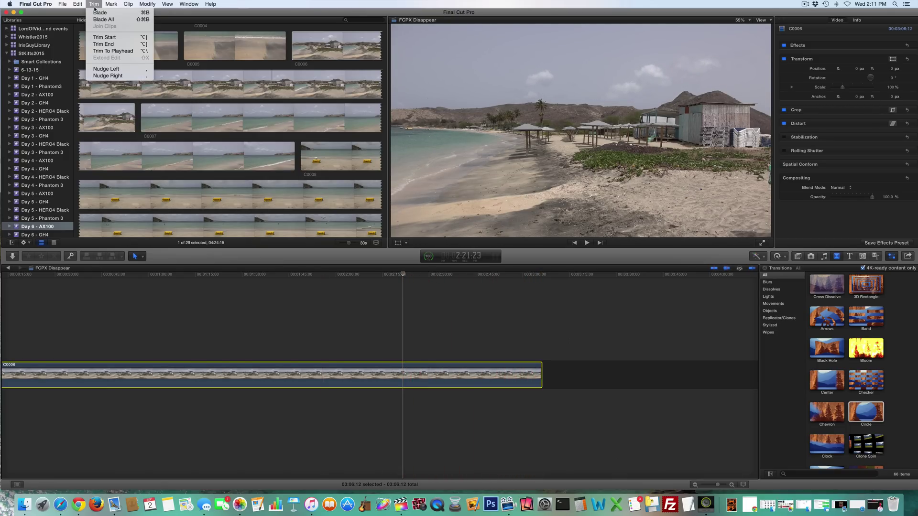
pyautogui.click(98, 13)
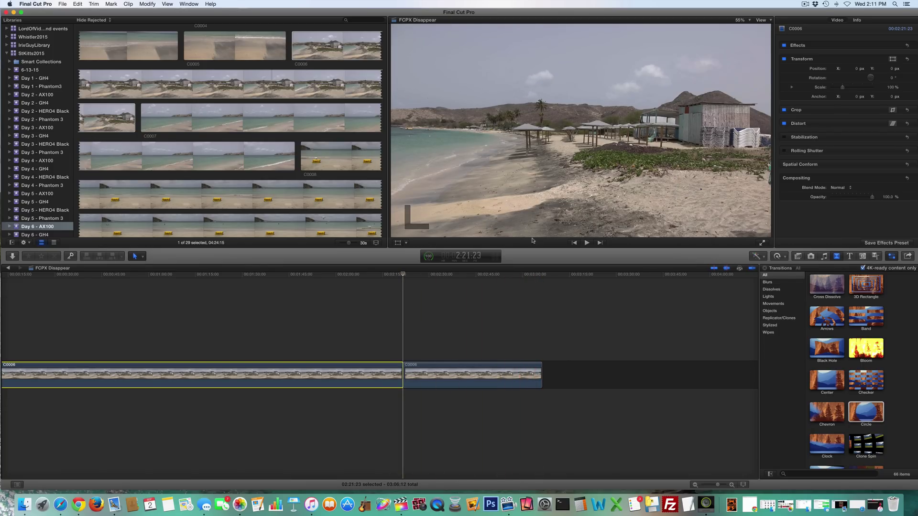
pyautogui.click(538, 317)
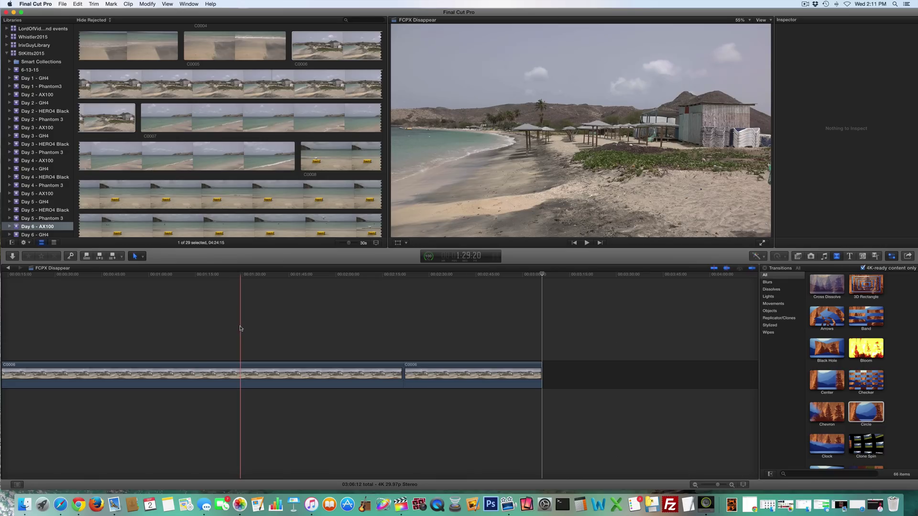
# Blade the first piece at 1:29:27 and drag the final edit point slightly earlier.
pyautogui.click(241, 329)
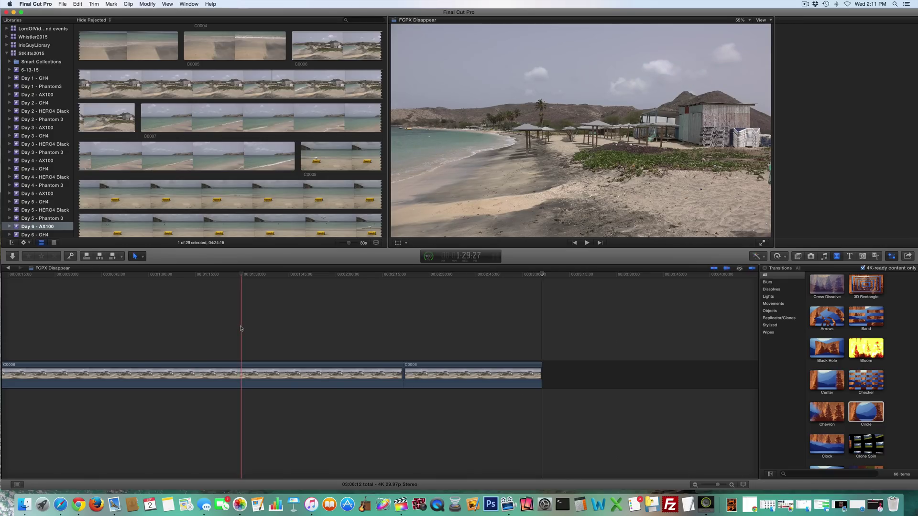
pyautogui.click(242, 366)
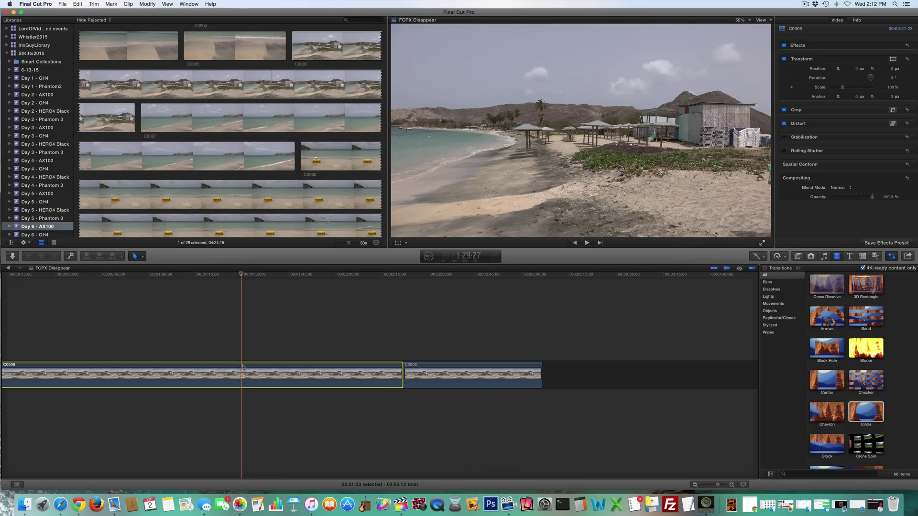
pyautogui.click(99, 4)
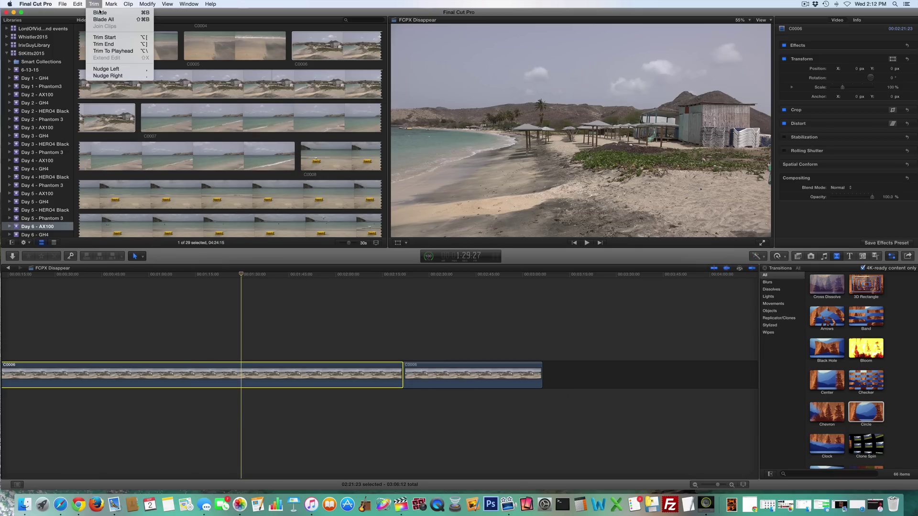
pyautogui.click(99, 12)
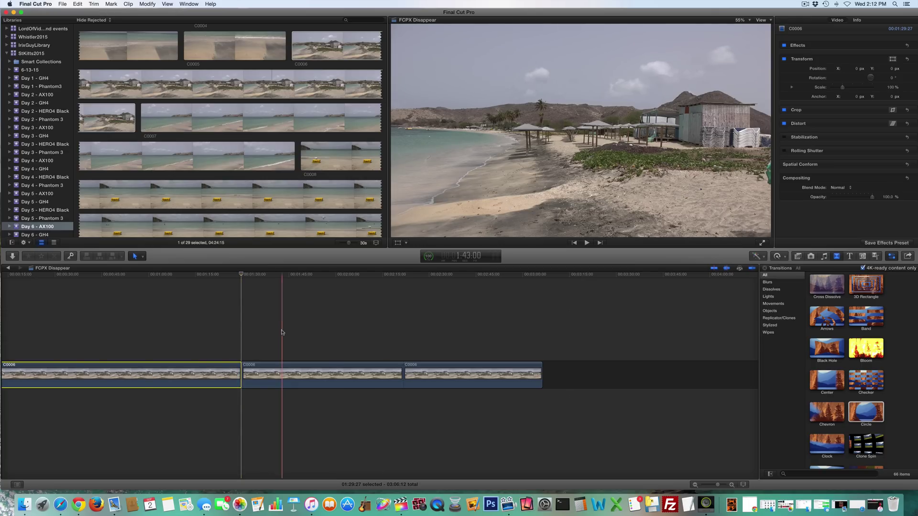
pyautogui.moveTo(399, 373); pyautogui.dragTo(544, 366)
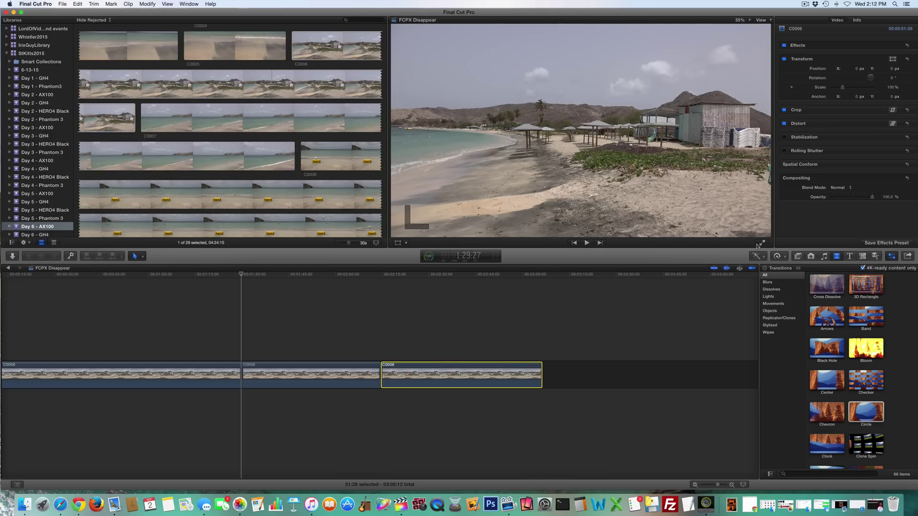
# Put a Cross Dissolve on the cut between the two beach pieces, then park near 0:30.
pyautogui.click(830, 283)
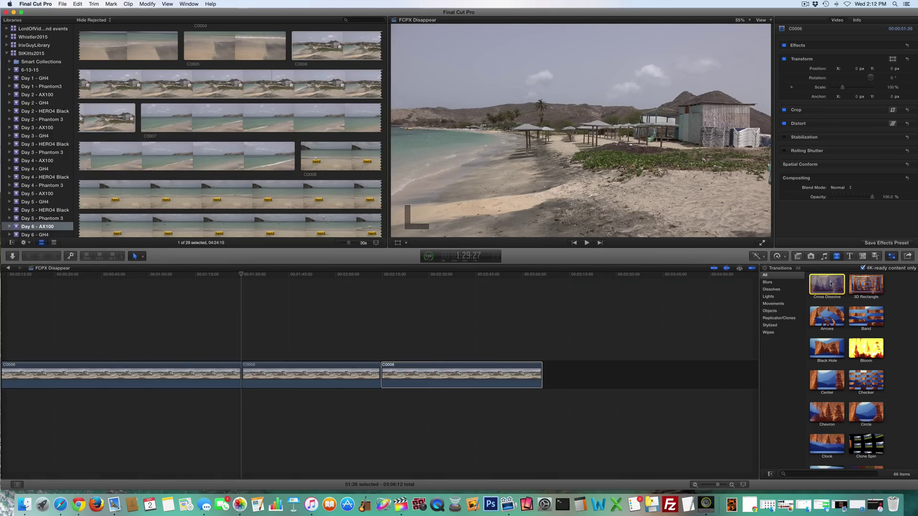
pyautogui.moveTo(830, 283); pyautogui.dragTo(385, 381)
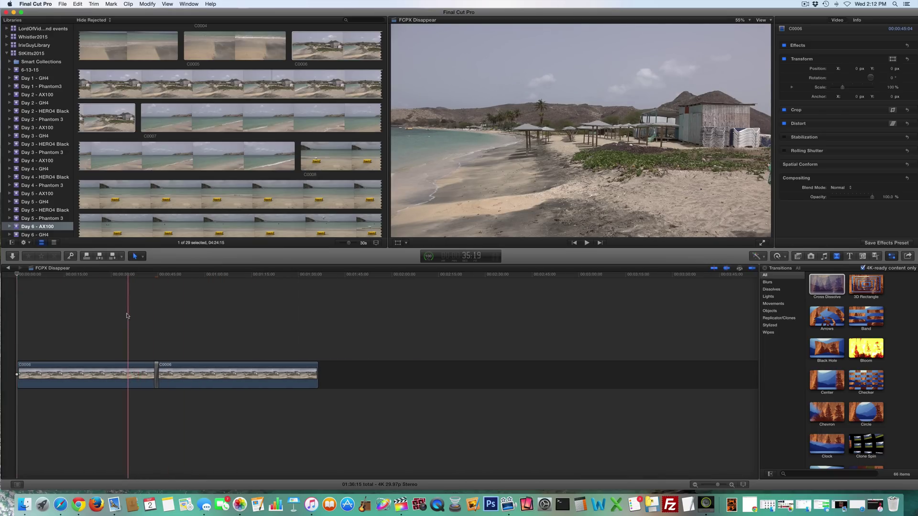
pyautogui.click(123, 316)
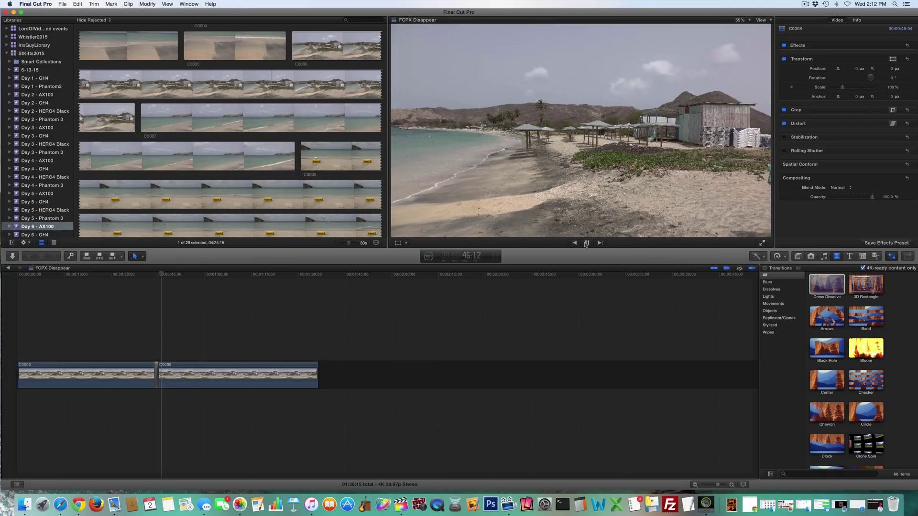
pyautogui.click(586, 242)
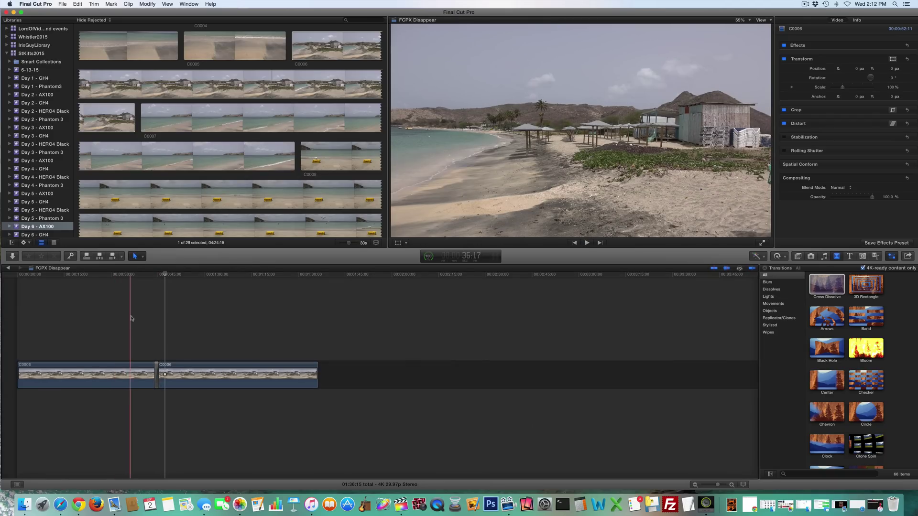
pyautogui.click(145, 317)
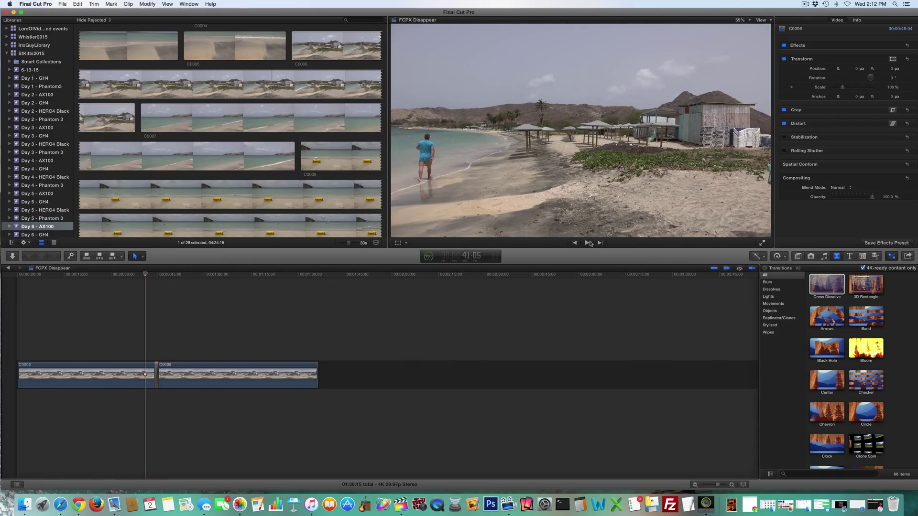
pyautogui.click(587, 243)
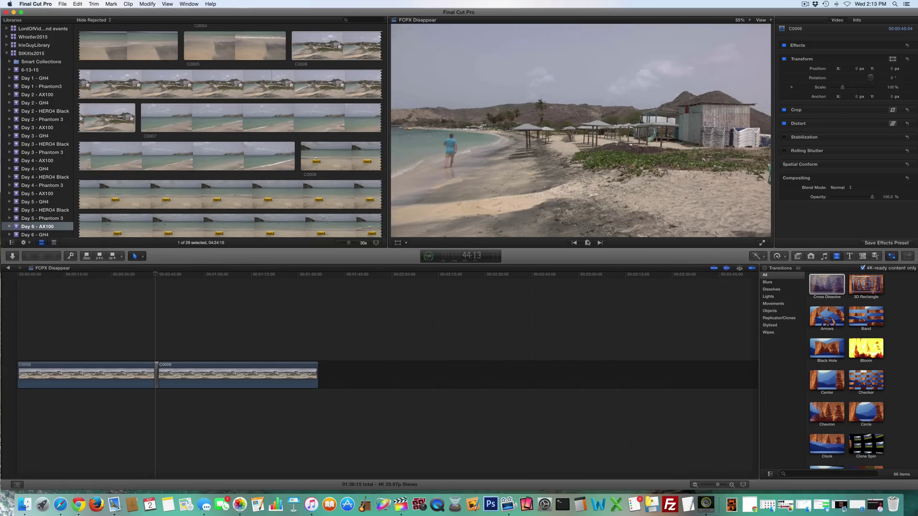
pyautogui.click(588, 242)
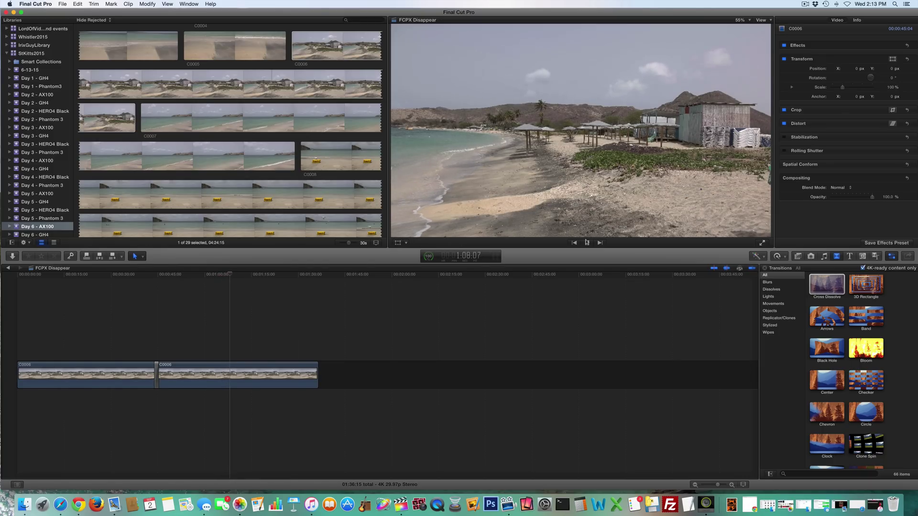
pyautogui.click(586, 243)
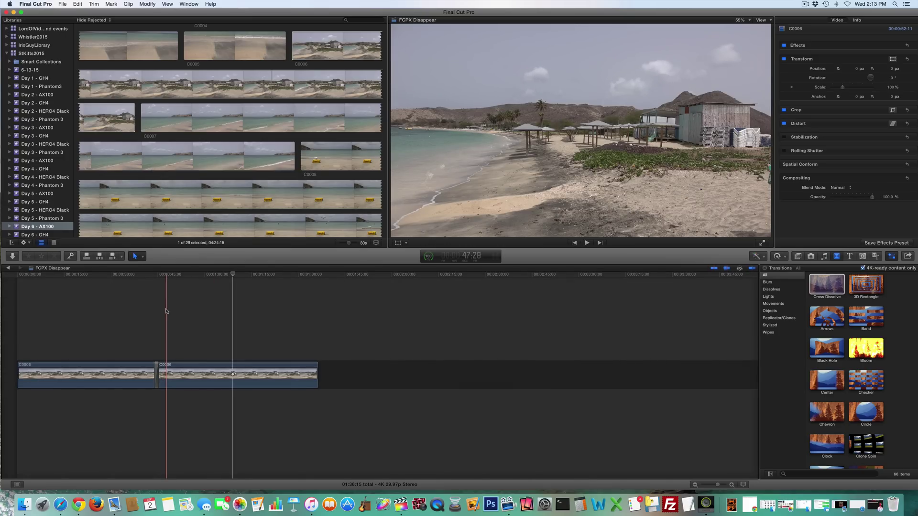
pyautogui.click(137, 311)
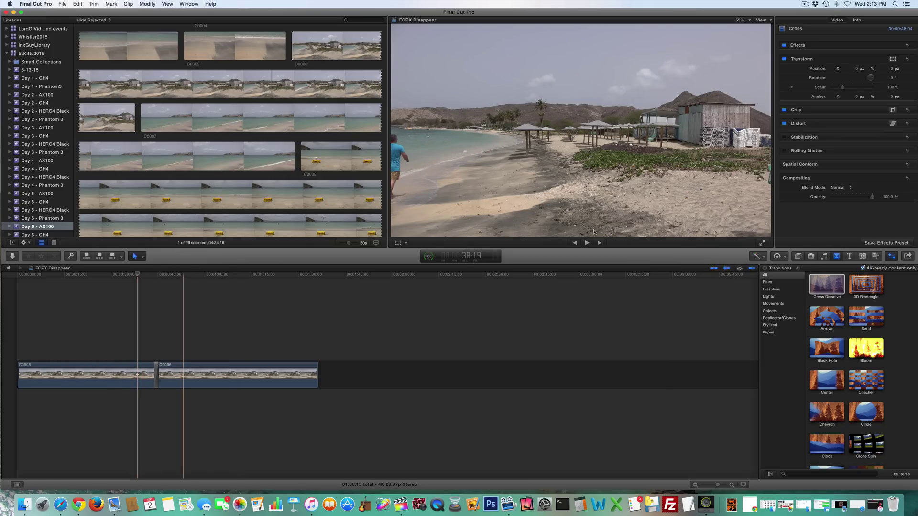
pyautogui.click(588, 243)
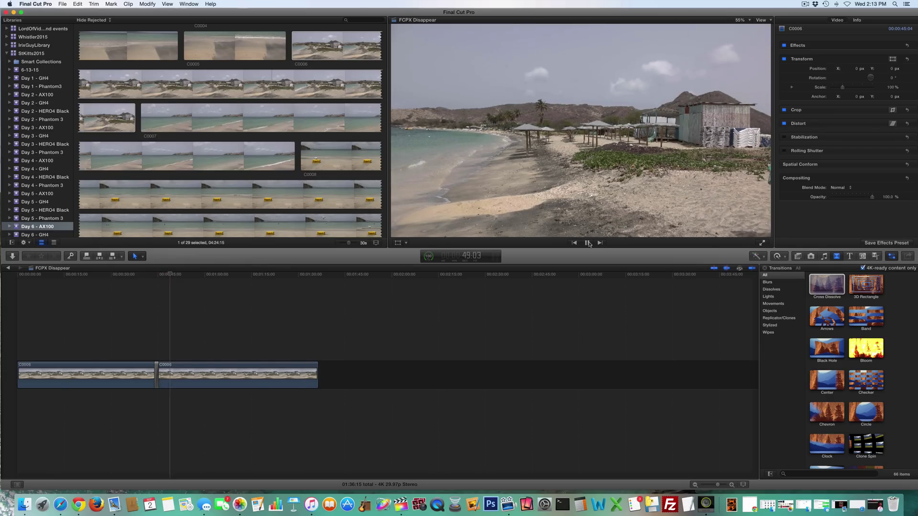
pyautogui.click(588, 243)
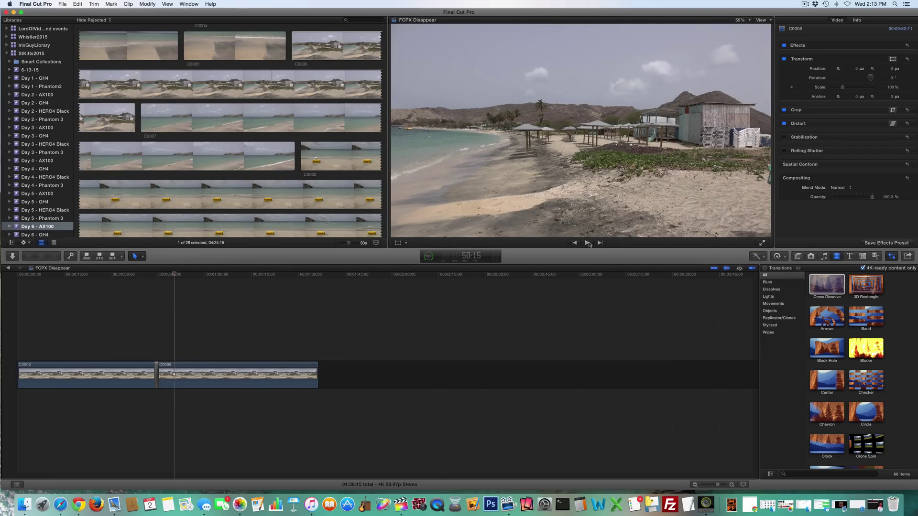